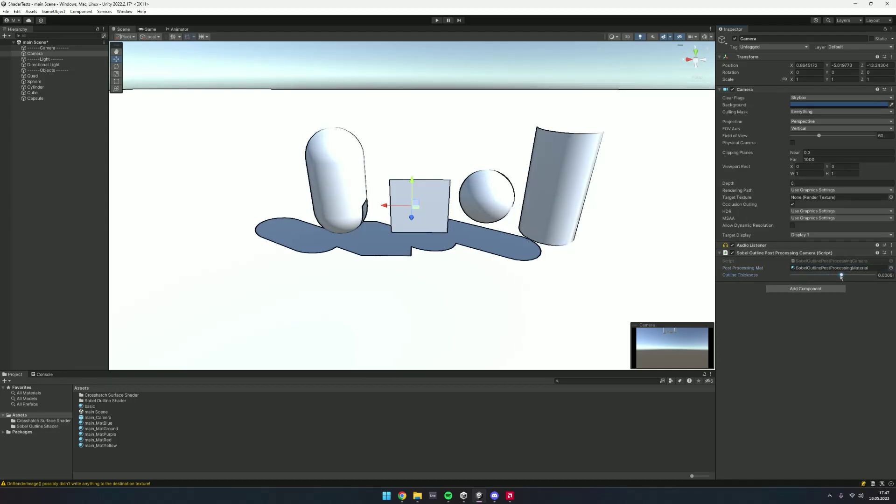
- Switch the camera's Sobel Outline Post Processing script off and on again, and collapse its component
{"action": "left_click", "coordinate": [733, 253]}
{"action": "left_click", "coordinate": [733, 253]}
{"action": "left_click", "coordinate": [751, 254]}
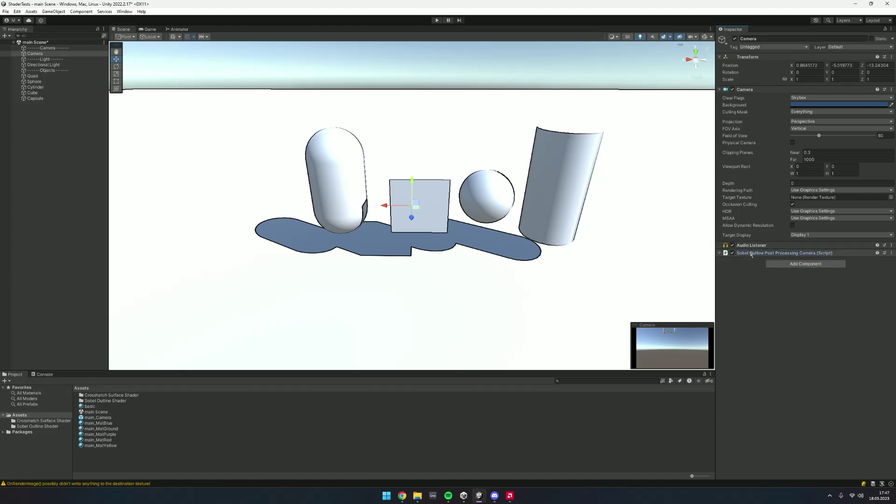
- Create a new material named TestMaterial in the Assets folder
{"action": "right_click", "coordinate": [111, 460]}
{"action": "mouse_move", "coordinate": [136, 262]}
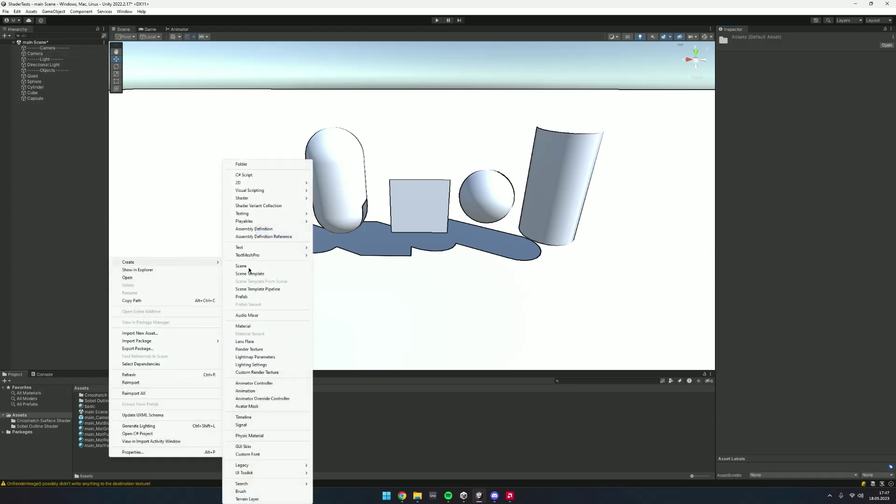
{"action": "left_click", "coordinate": [250, 326]}
{"action": "type", "text": "TestMaterial"}
{"action": "key", "text": "Return"}
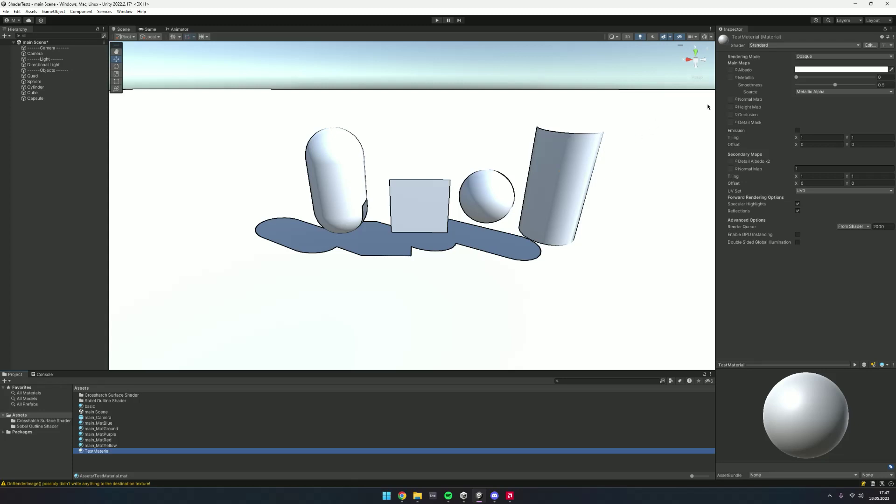
- Change TestMaterial's shader to CrosshatchSurfaceShader
{"action": "left_click", "coordinate": [798, 46]}
{"action": "type", "text": "cr"}
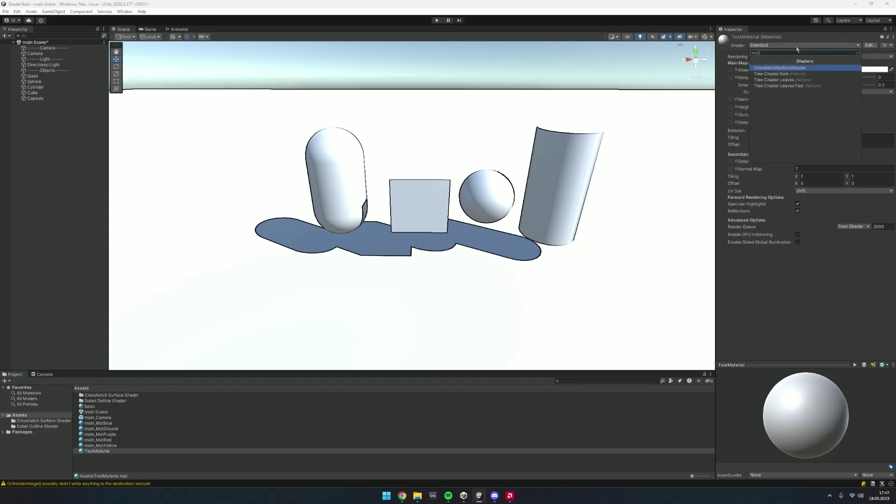
{"action": "type", "text": "oss"}
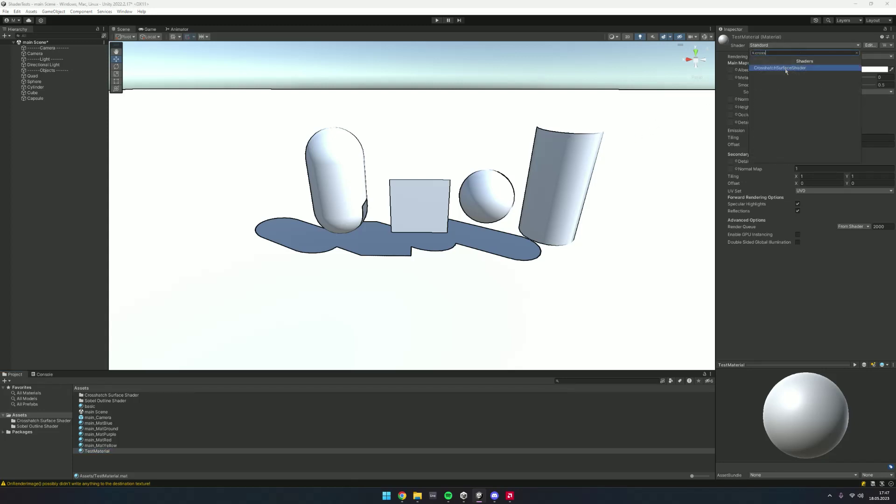
{"action": "left_click", "coordinate": [787, 68]}
- Find the horizontal line map with the search "hor_" and assign it as TestMaterial's Horizontal Crosshatching Texture
{"action": "left_click", "coordinate": [888, 98]}
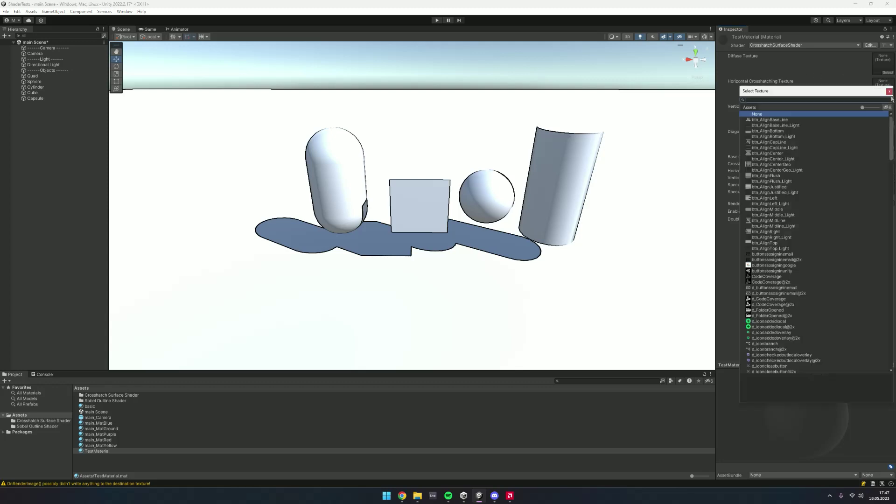
{"action": "type", "text": "hor_"}
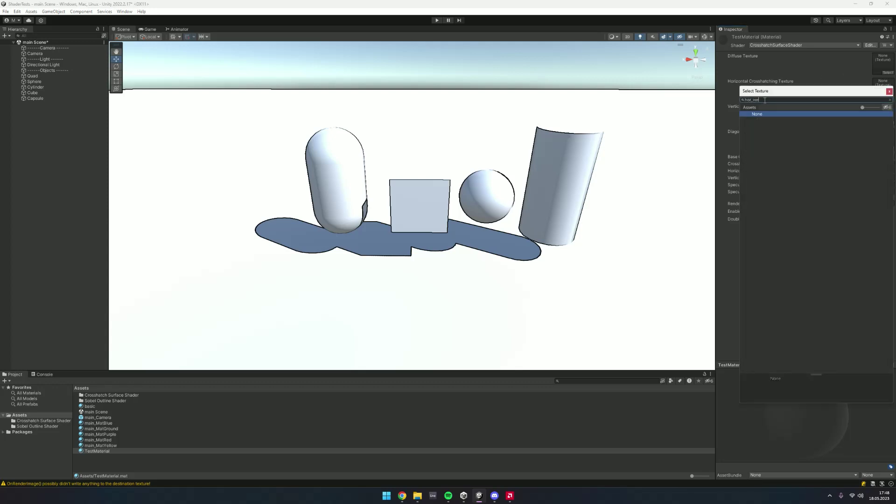
{"action": "key", "text": "Down"}
{"action": "key", "text": "Return"}
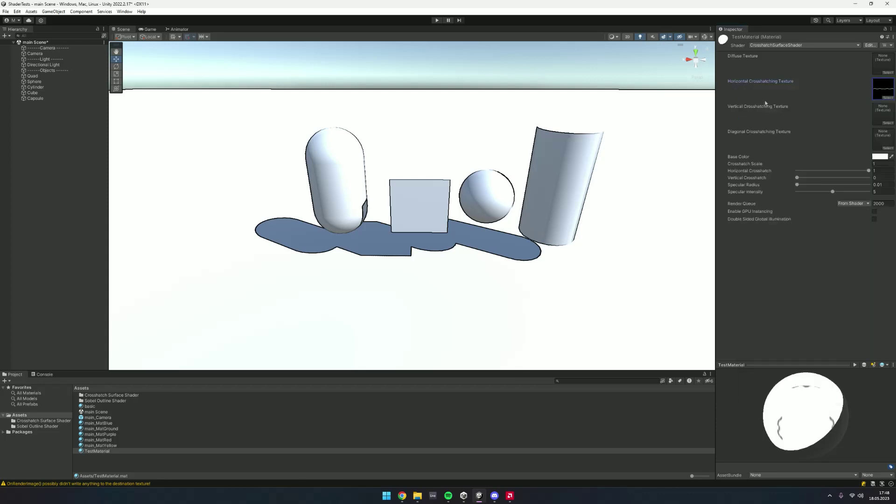
- Assign Ver_map as TestMaterial's Vertical Crosshatching Texture
{"action": "left_click", "coordinate": [888, 122]}
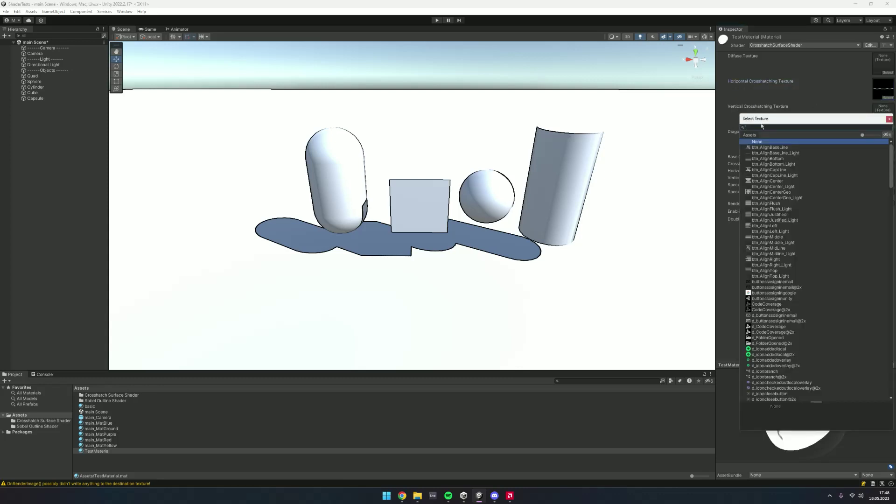
{"action": "type", "text": "ver"}
{"action": "type", "text": "ver_m"}
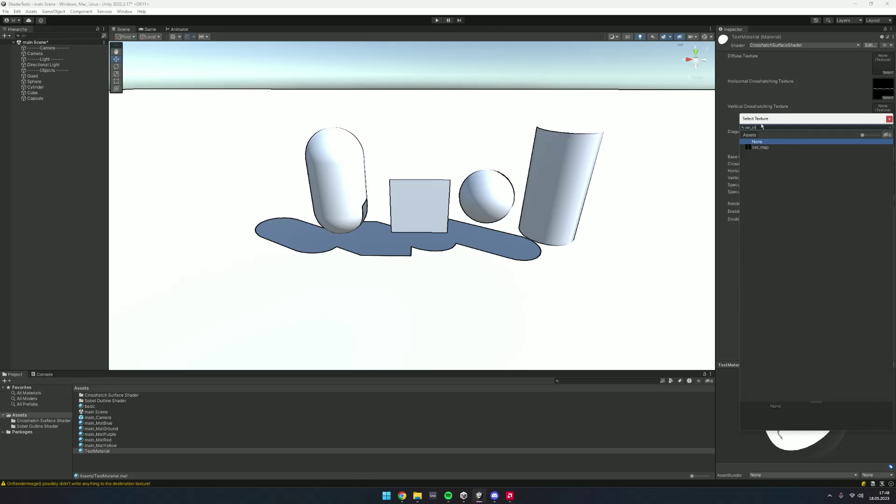
{"action": "double_click", "coordinate": [760, 147]}
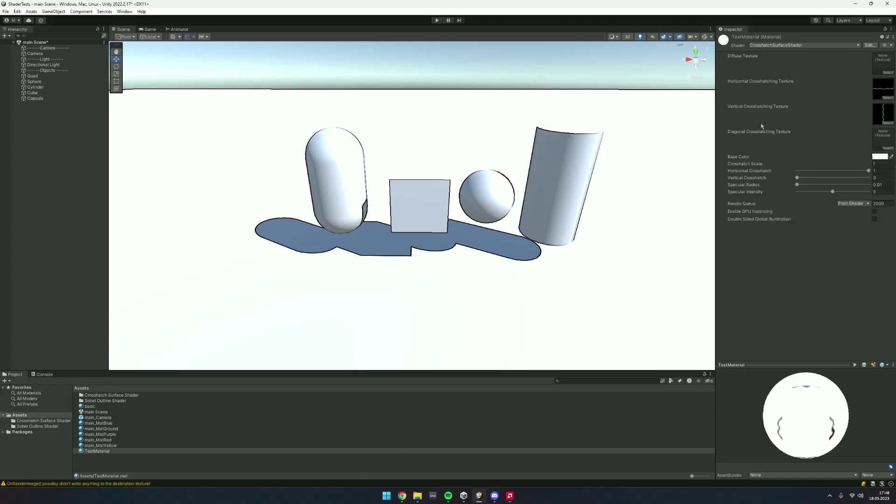
- Find the diagonal line map with the search "dia" and assign it as TestMaterial's Diagonal Crosshatching Texture
{"action": "left_click", "coordinate": [888, 147]}
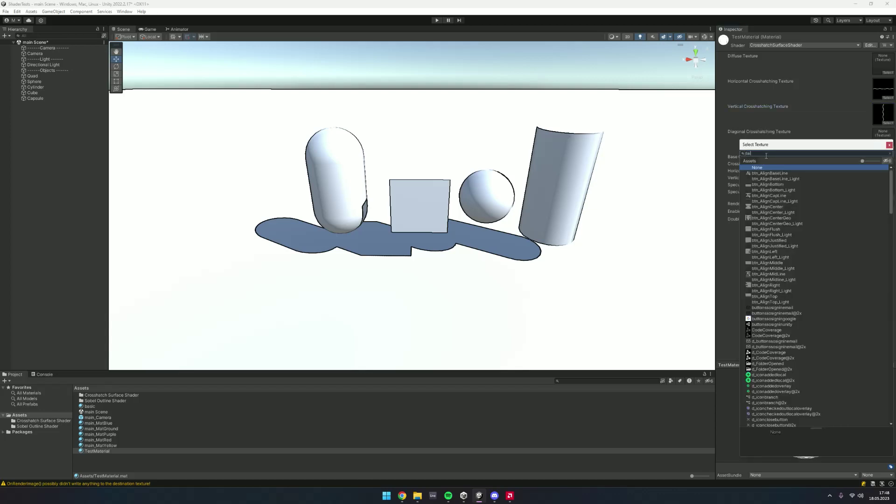
{"action": "type", "text": "da"}
{"action": "key", "text": "BackSpace"}
{"action": "type", "text": "ia"}
{"action": "key", "text": "Down"}
{"action": "key", "text": "Return"}
- Set TestMaterial's base color to a bright red
{"action": "left_click", "coordinate": [880, 157]}
{"action": "left_click_drag", "start_coordinate": [847, 196], "coordinate": [867, 199]}
{"action": "left_click", "coordinate": [889, 152]}
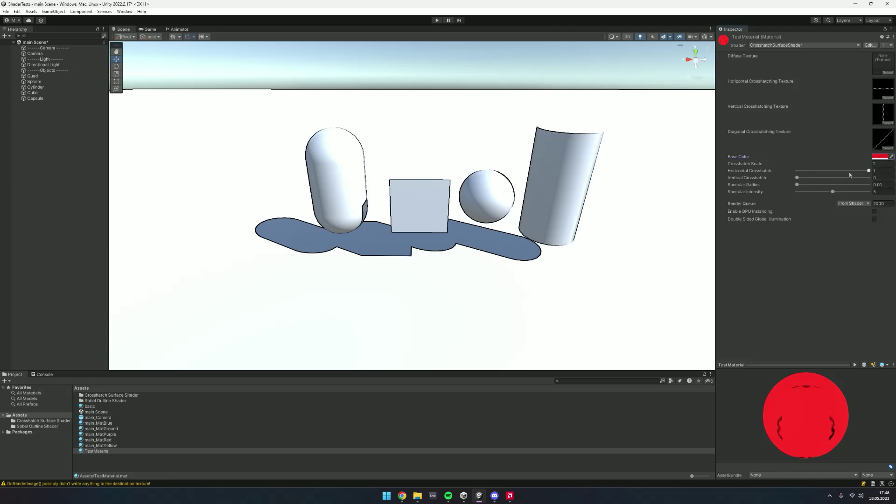
- Set TestMaterial's Crosshatch Scale to 20 and keep Horizontal Crosshatch at 1
{"action": "left_click", "coordinate": [881, 164]}
{"action": "type", "text": "20"}
{"action": "left_click", "coordinate": [869, 171]}
- Apply TestMaterial to the capsule, cube, sphere and cylinder in the scene
{"action": "left_click_drag", "start_coordinate": [96, 453], "coordinate": [341, 223]}
{"action": "left_click_drag", "start_coordinate": [152, 451], "coordinate": [421, 217]}
{"action": "left_click_drag", "start_coordinate": [136, 451], "coordinate": [488, 199]}
{"action": "left_click_drag", "start_coordinate": [224, 359], "coordinate": [540, 218]}
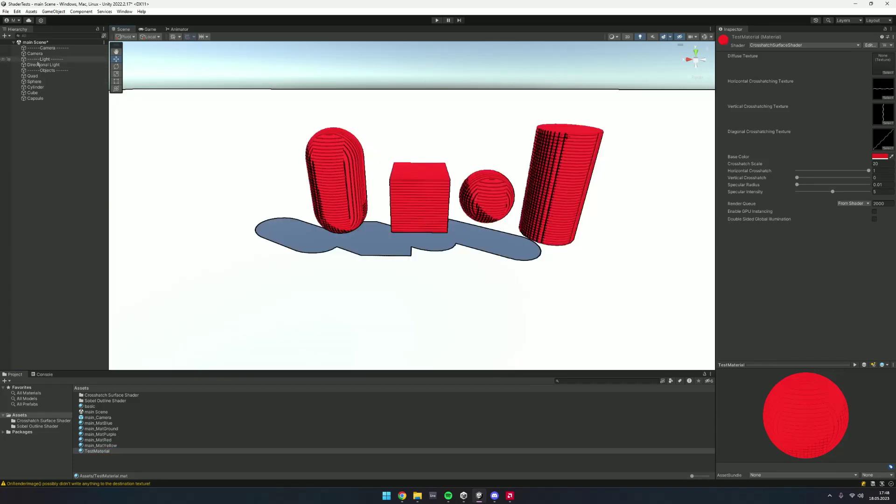
- Rotate the Directional Light about its Y axis to about -1372 degrees
{"action": "left_click", "coordinate": [56, 65]}
{"action": "left_click_drag", "start_coordinate": [829, 75], "coordinate": [120, 53]}
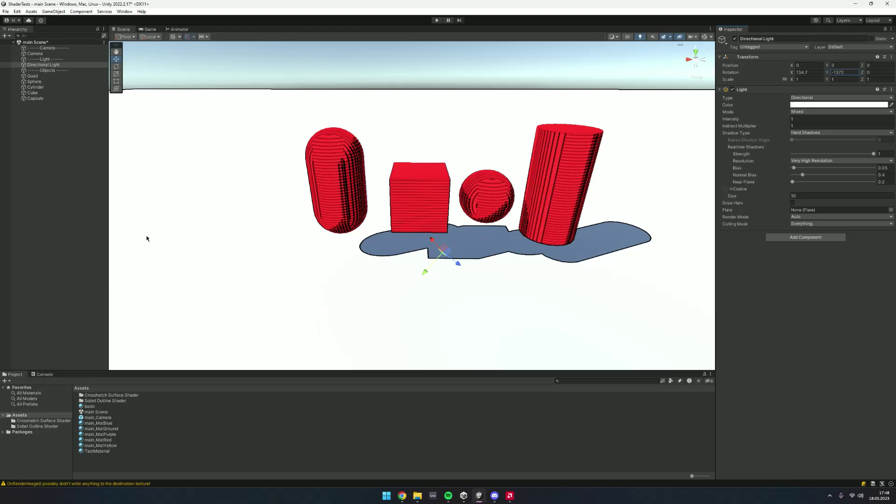
- Set TestMaterial's Specular Radius to about 0.174 and its Specular Intensity to 10
{"action": "left_click", "coordinate": [96, 452]}
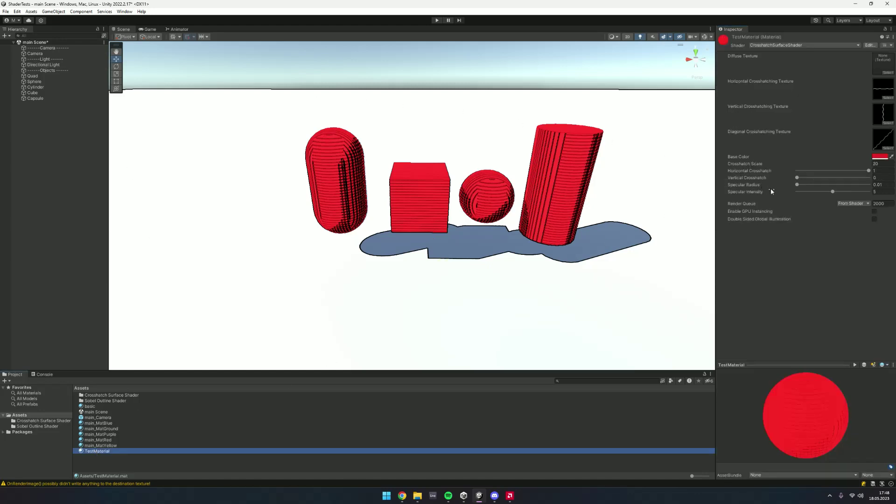
{"action": "left_click", "coordinate": [797, 179]}
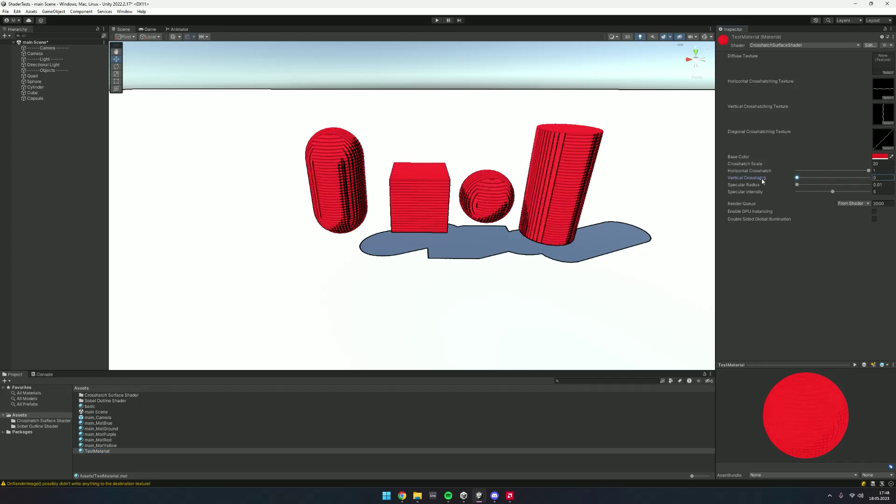
{"action": "left_click_drag", "start_coordinate": [798, 185], "coordinate": [869, 192]}
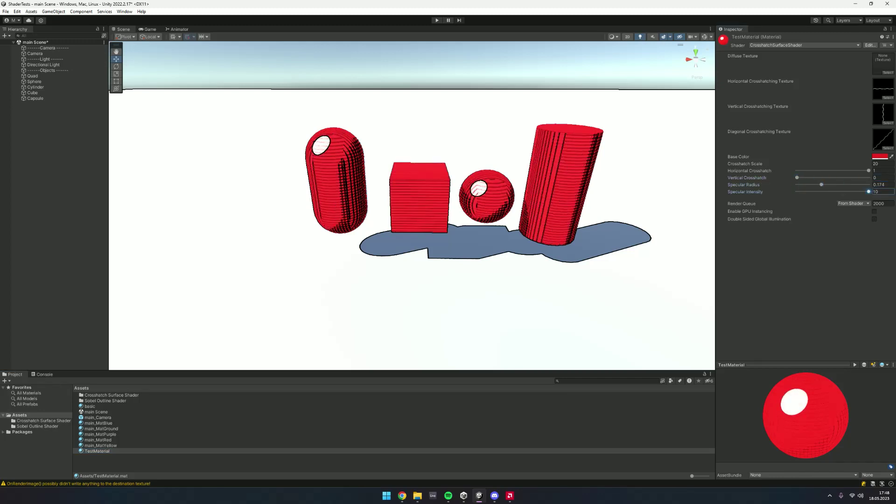
- Set the Directional Light's intensity to 2
{"action": "left_click_drag", "start_coordinate": [545, 187], "coordinate": [525, 184], "text": "alt"}
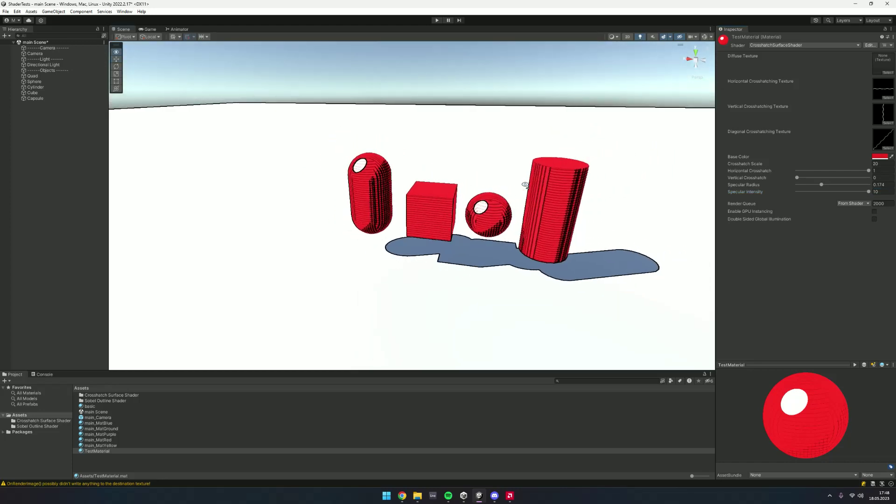
{"action": "left_click", "coordinate": [59, 65]}
{"action": "left_click_drag", "start_coordinate": [775, 120], "coordinate": [778, 120]}
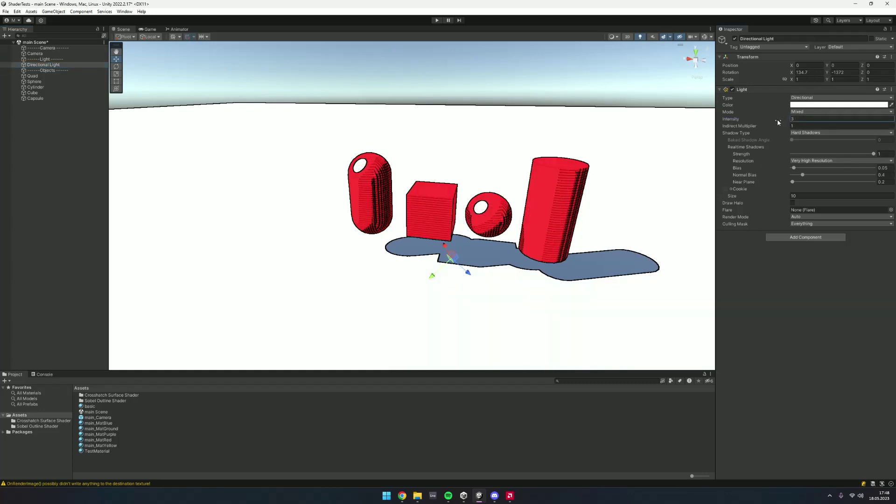
{"action": "type", "text": "2"}
- Reduce TestMaterial's Specular Radius to about 0.06
{"action": "scroll", "coordinate": [496, 228], "scroll_direction": "up", "scroll_amount": 5}
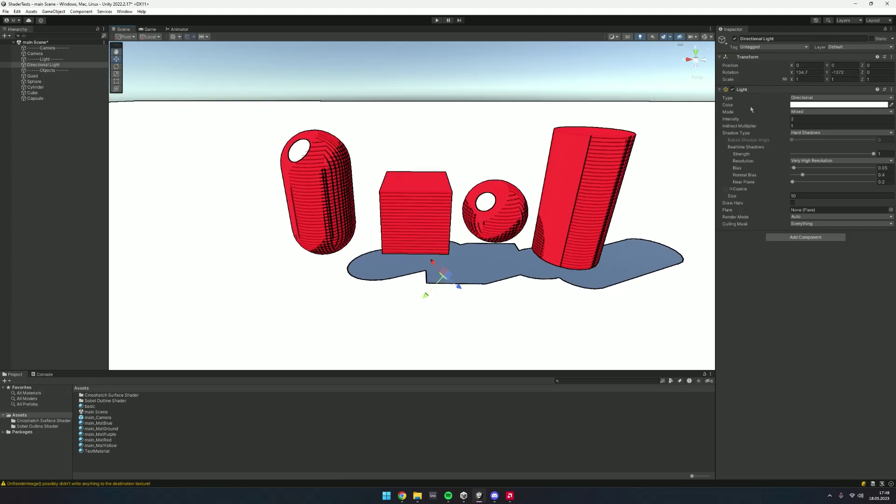
{"action": "left_click", "coordinate": [186, 450]}
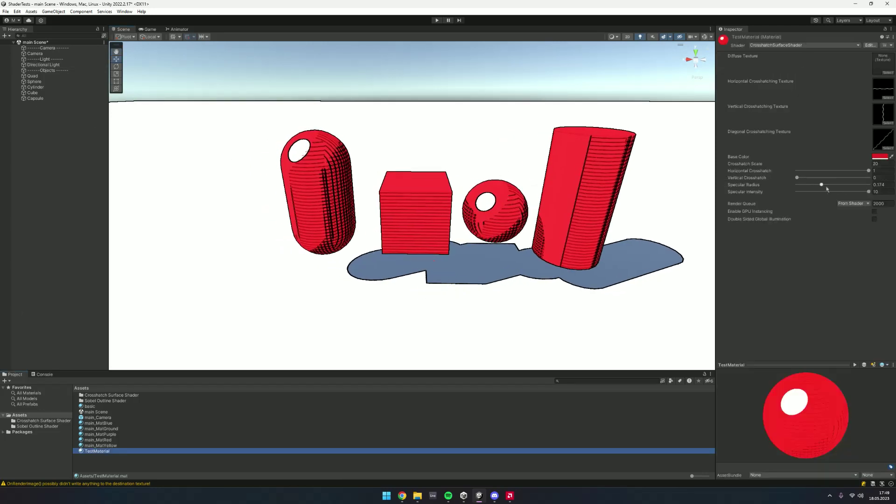
{"action": "left_click_drag", "start_coordinate": [821, 185], "coordinate": [805, 185]}
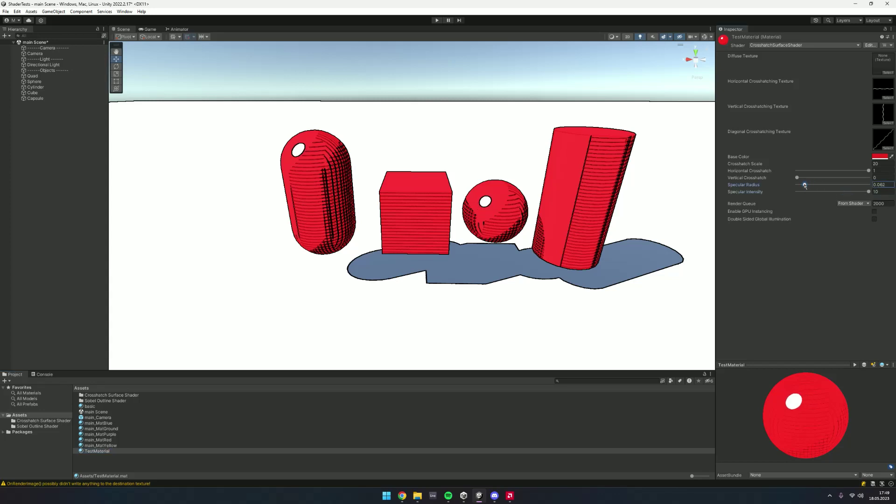
- Rotate the Directional Light about its Y axis to about -1851 degrees
{"action": "left_click", "coordinate": [44, 65]}
{"action": "mouse_move", "coordinate": [827, 73]}
{"action": "left_mouse_down"}
{"action": "mouse_move", "coordinate": [249, 39]}
{"action": "mouse_move", "coordinate": [206, 458]}
{"action": "mouse_move", "coordinate": [889, 443]}
{"action": "mouse_move", "coordinate": [722, 441]}
{"action": "mouse_move", "coordinate": [654, 420]}
{"action": "mouse_move", "coordinate": [574, 362]}
{"action": "mouse_move", "coordinate": [225, 359]}
{"action": "mouse_move", "coordinate": [492, 316]}
{"action": "mouse_move", "coordinate": [560, 249]}
{"action": "mouse_move", "coordinate": [570, 158]}
{"action": "left_mouse_up"}
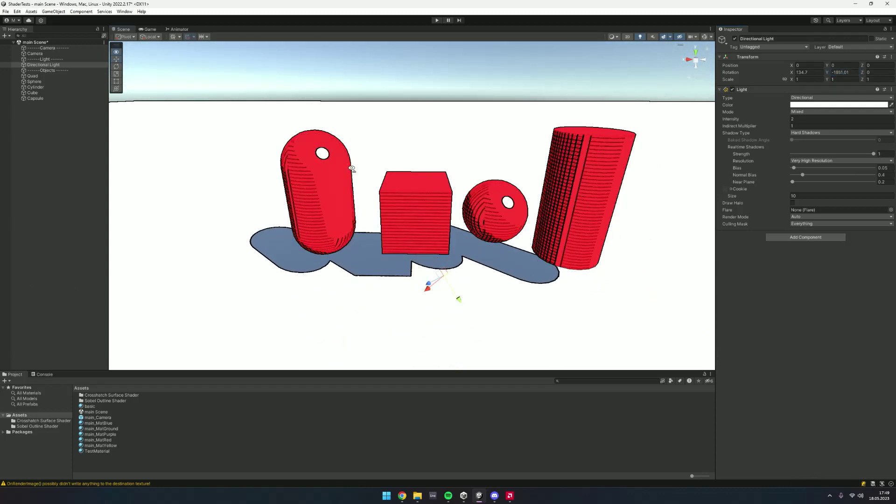
- Apply main_MatGround to the ground, main_MatPurple to the cube, main_MatRed to the capsule, main_MatYellow to the cylinder and main_MatBlue to the sphere
{"action": "scroll", "coordinate": [347, 165], "scroll_direction": "down", "scroll_amount": 4}
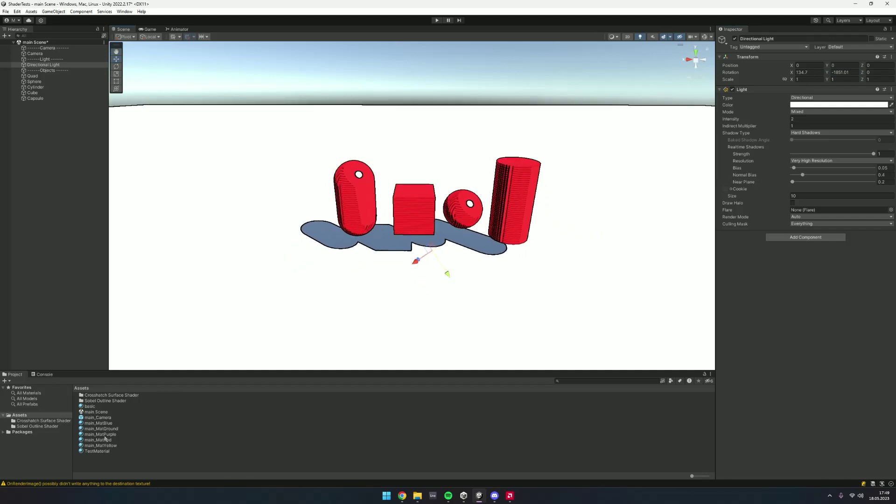
{"action": "left_click_drag", "start_coordinate": [103, 436], "coordinate": [224, 319]}
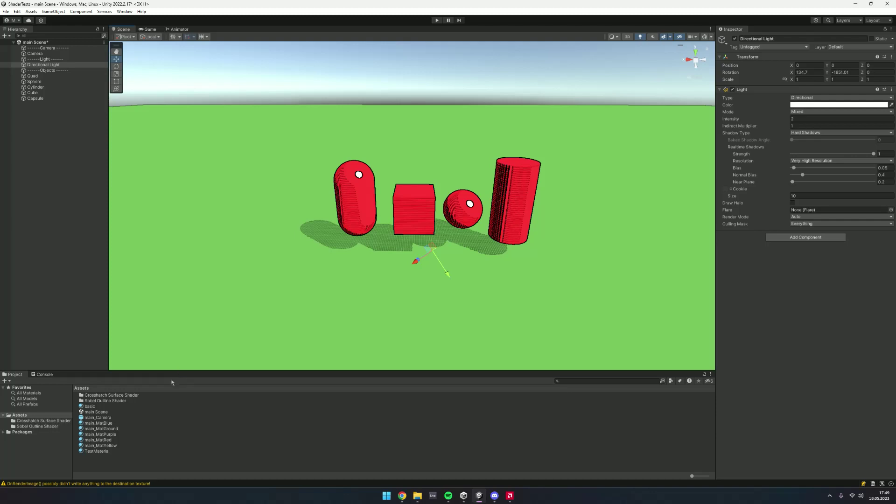
{"action": "left_click_drag", "start_coordinate": [104, 435], "coordinate": [347, 195]}
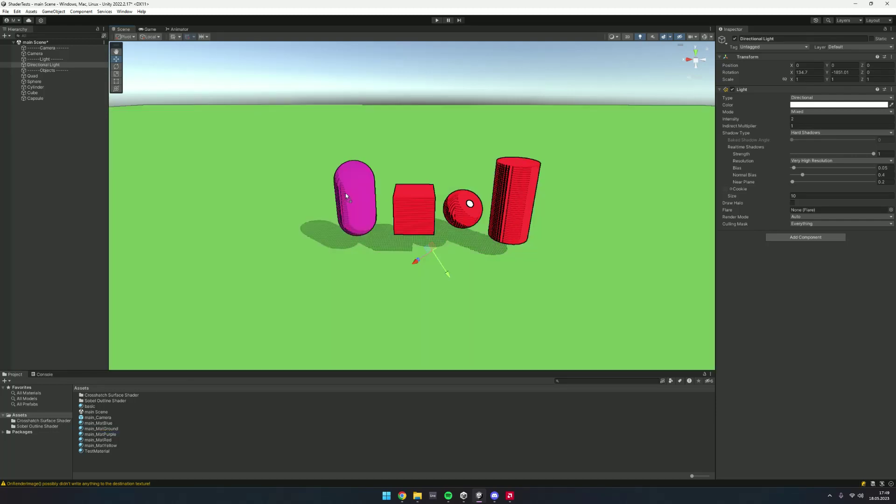
{"action": "left_click_drag", "start_coordinate": [115, 436], "coordinate": [423, 213]}
{"action": "left_click_drag", "start_coordinate": [111, 441], "coordinate": [362, 212]}
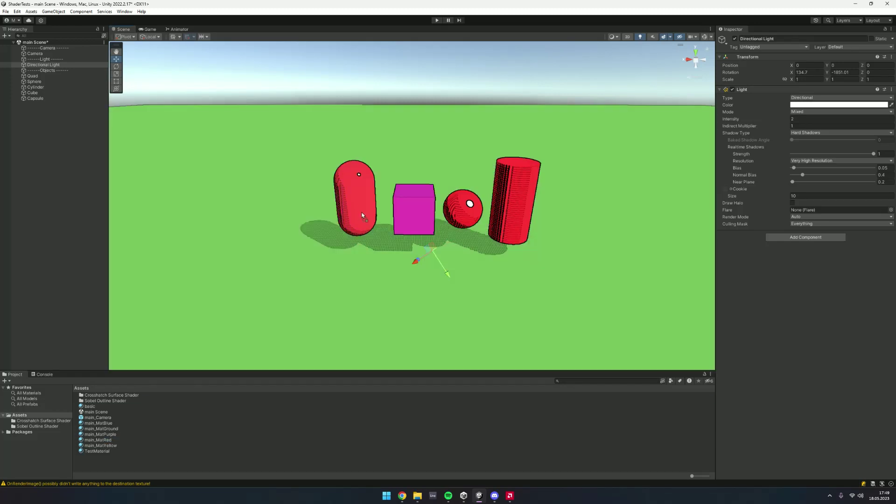
{"action": "left_click_drag", "start_coordinate": [124, 445], "coordinate": [514, 201]}
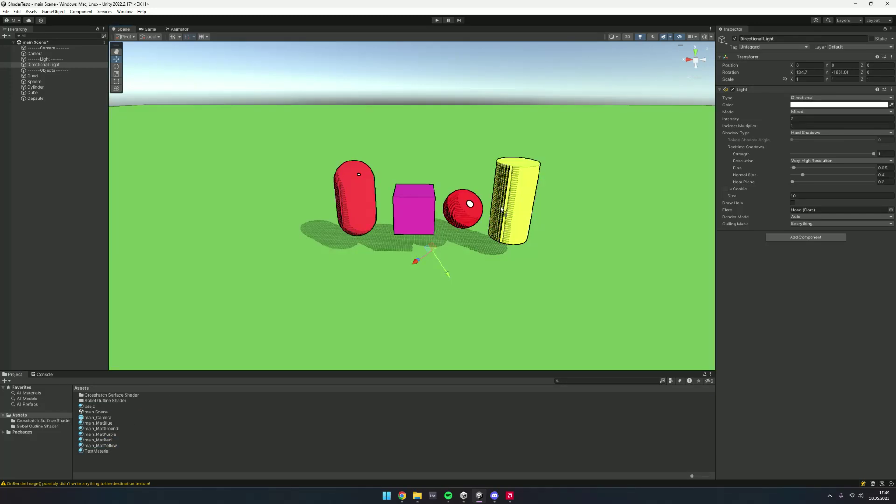
{"action": "left_click_drag", "start_coordinate": [106, 426], "coordinate": [466, 214]}
- Inspect the cube's material and open main_MatPurple's properties from the project assets
{"action": "key", "text": "w"}
{"action": "right_click_drag", "start_coordinate": [448, 262], "coordinate": [453, 240]}
{"action": "key", "text": "s"}
{"action": "key", "text": "d"}
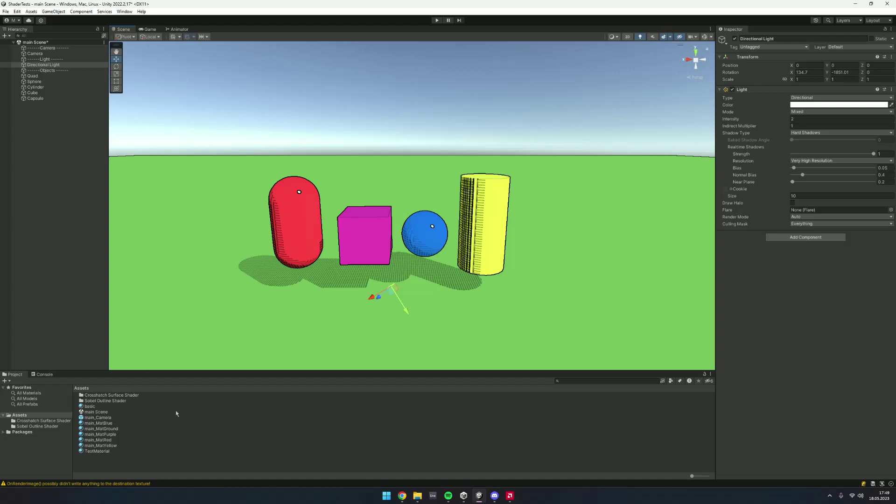
{"action": "left_click", "coordinate": [373, 219]}
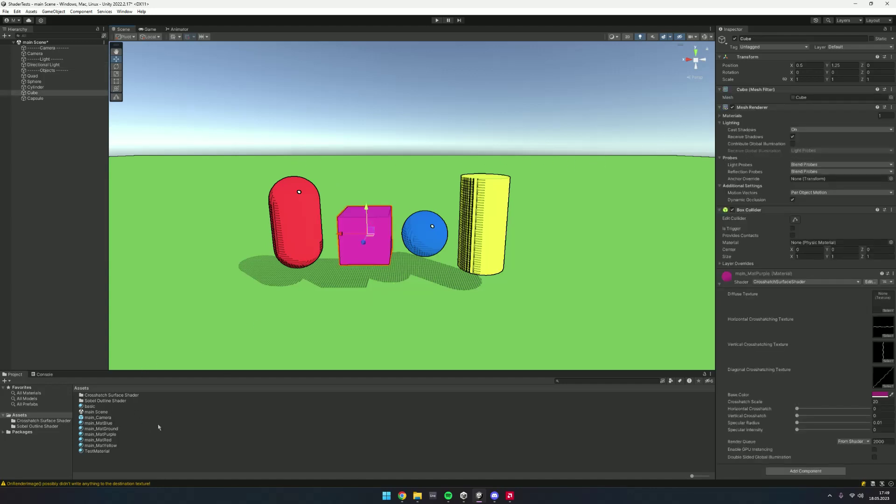
{"action": "left_click", "coordinate": [113, 435]}
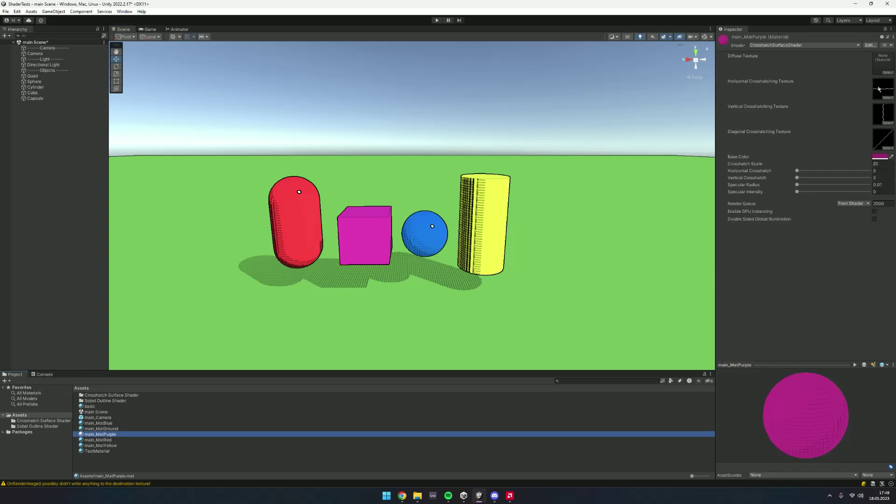
{"action": "left_click", "coordinate": [890, 74]}
{"action": "type", "text": "tes"}
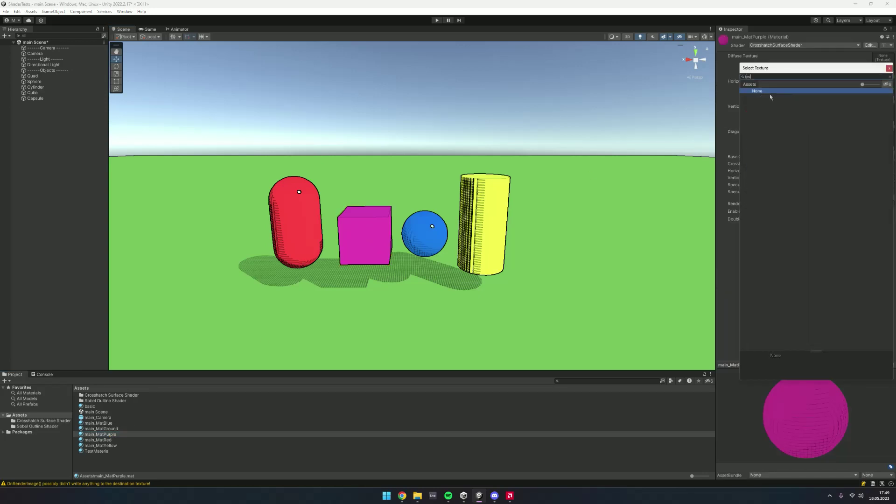
{"action": "double_click", "coordinate": [766, 91]}
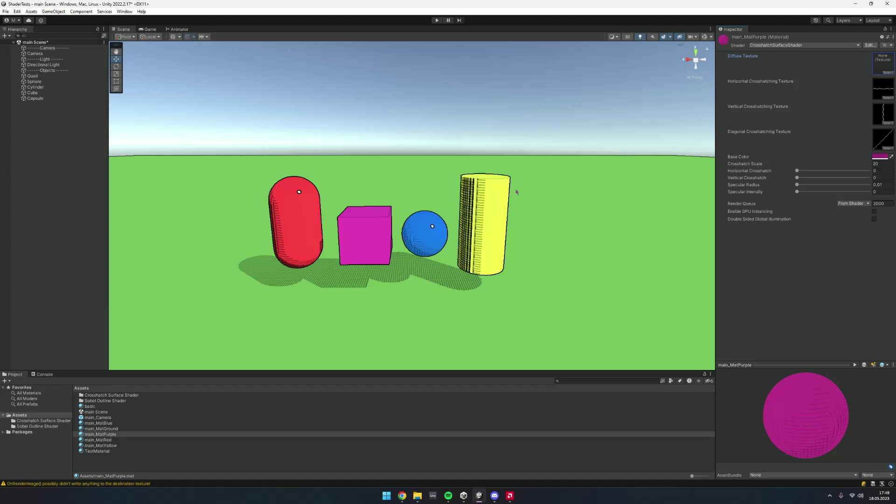
- Assign buttonssosigninunity as main_MatPurple's Diffuse Texture
{"action": "left_click", "coordinate": [887, 74]}
{"action": "left_click", "coordinate": [805, 247]}
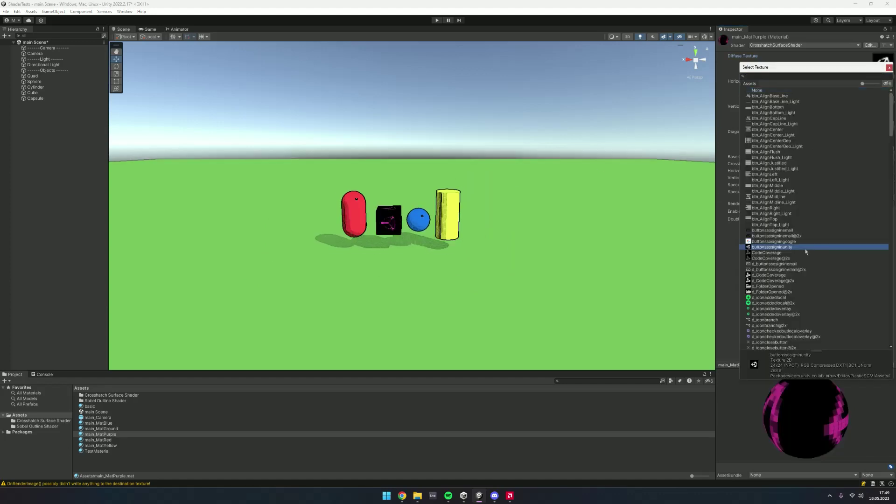
- Assign d_FolderOpened as main_MatPurple's Diffuse Texture and view it on the cube
{"action": "scroll", "coordinate": [799, 252], "scroll_direction": "down", "scroll_amount": 2}
{"action": "left_click", "coordinate": [795, 261]}
{"action": "left_click", "coordinate": [785, 245]}
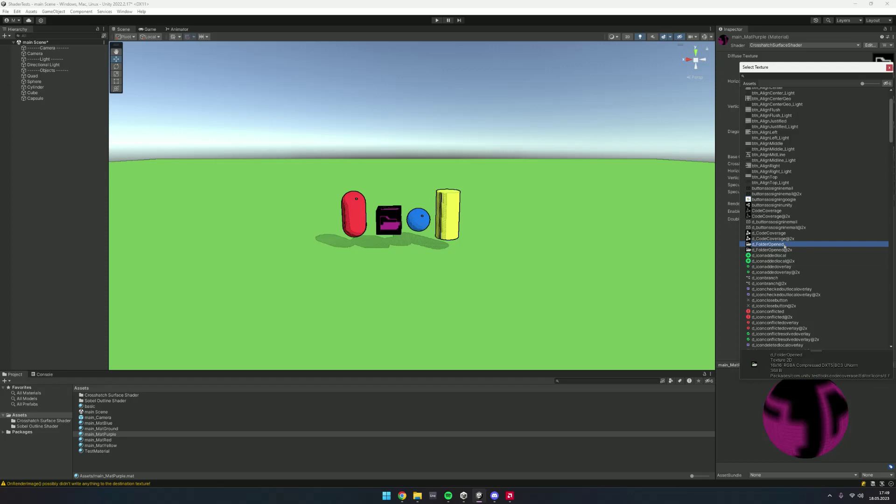
{"action": "double_click", "coordinate": [785, 247]}
{"action": "right_click_drag", "start_coordinate": [425, 169], "coordinate": [406, 192]}
{"action": "scroll", "coordinate": [406, 192], "scroll_direction": "up", "scroll_amount": 5}
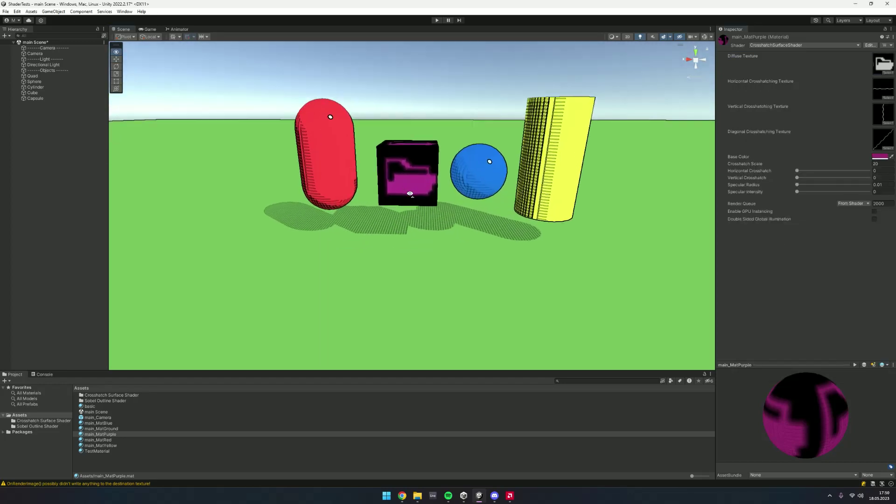
- Reopen the Diffuse Texture choice for main_MatPurple and try the d_step2@2x texture on the cube
{"action": "left_click", "coordinate": [891, 72]}
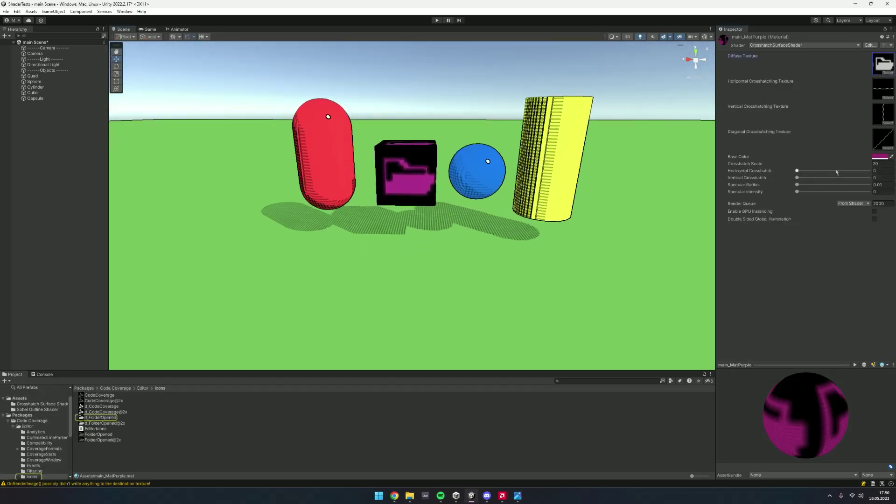
{"action": "left_click", "coordinate": [890, 73]}
{"action": "scroll", "coordinate": [786, 231], "scroll_direction": "down", "scroll_amount": 10}
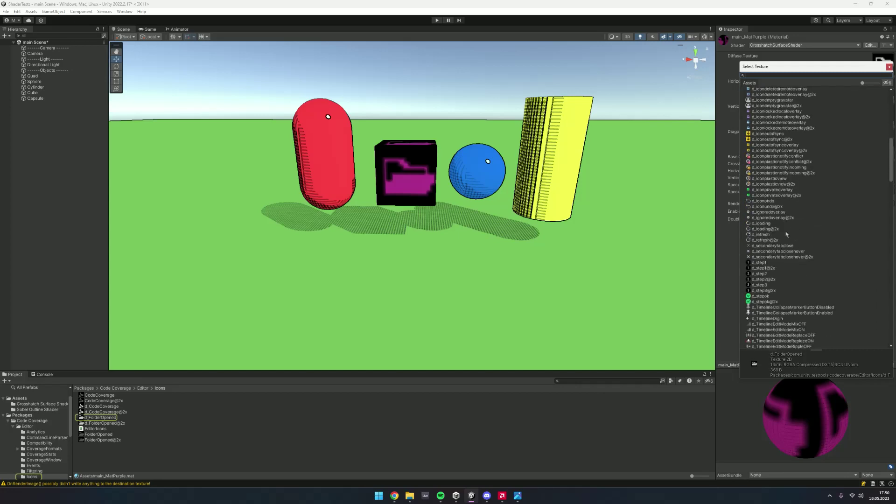
{"action": "left_click", "coordinate": [786, 229]}
{"action": "scroll", "coordinate": [787, 234], "scroll_direction": "down", "scroll_amount": 3}
{"action": "left_click", "coordinate": [787, 233]}
{"action": "scroll", "coordinate": [788, 235], "scroll_direction": "down", "scroll_amount": 6}
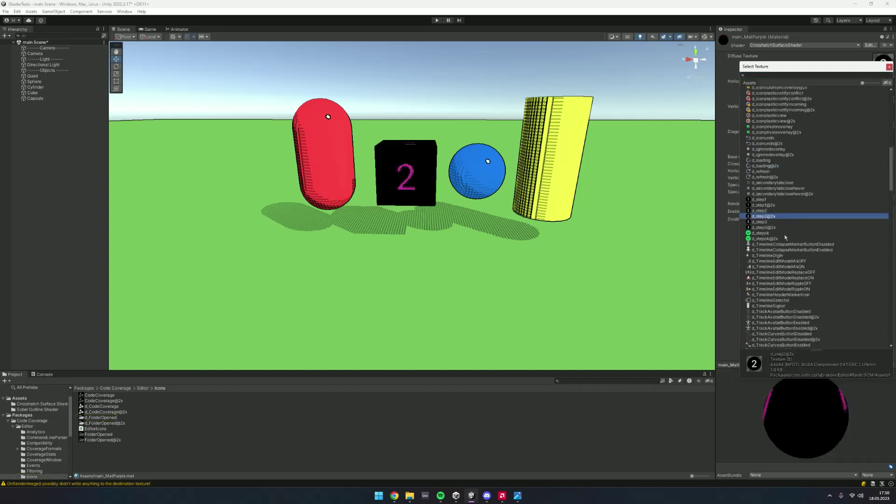
- Try Dia_map as the Diffuse Texture of main_MatPurple
{"action": "left_click", "coordinate": [788, 238]}
{"action": "scroll", "coordinate": [786, 237], "scroll_direction": "down", "scroll_amount": 3}
{"action": "left_click", "coordinate": [786, 236]}
{"action": "scroll", "coordinate": [786, 236], "scroll_direction": "down", "scroll_amount": 4}
{"action": "left_click", "coordinate": [786, 236]}
{"action": "scroll", "coordinate": [786, 237], "scroll_direction": "down", "scroll_amount": 4}
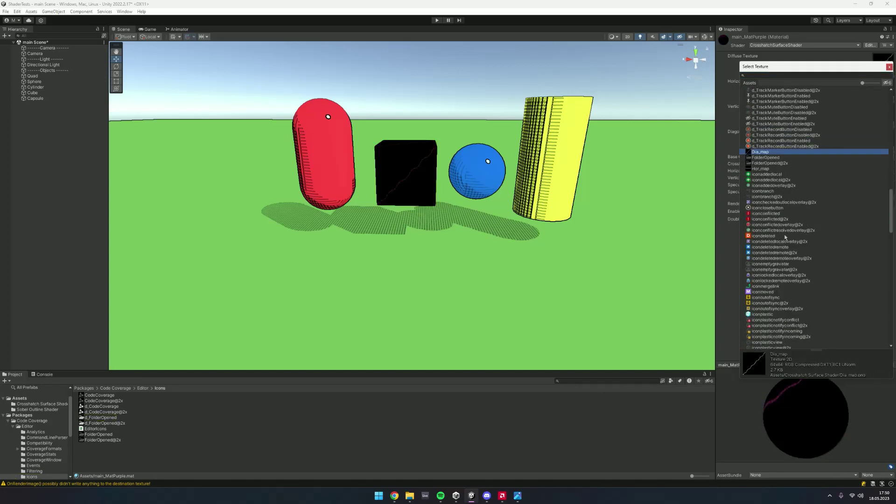
- Try the notondisk icon as main_MatPurple's Diffuse Texture
{"action": "left_click", "coordinate": [786, 236]}
{"action": "scroll", "coordinate": [785, 237], "scroll_direction": "down", "scroll_amount": 2}
{"action": "left_click", "coordinate": [786, 237]}
{"action": "scroll", "coordinate": [786, 237], "scroll_direction": "down", "scroll_amount": 3}
{"action": "scroll", "coordinate": [786, 238], "scroll_direction": "down", "scroll_amount": 3}
{"action": "left_click", "coordinate": [787, 236]}
{"action": "scroll", "coordinate": [787, 237], "scroll_direction": "down", "scroll_amount": 3}
{"action": "left_click", "coordinate": [787, 236]}
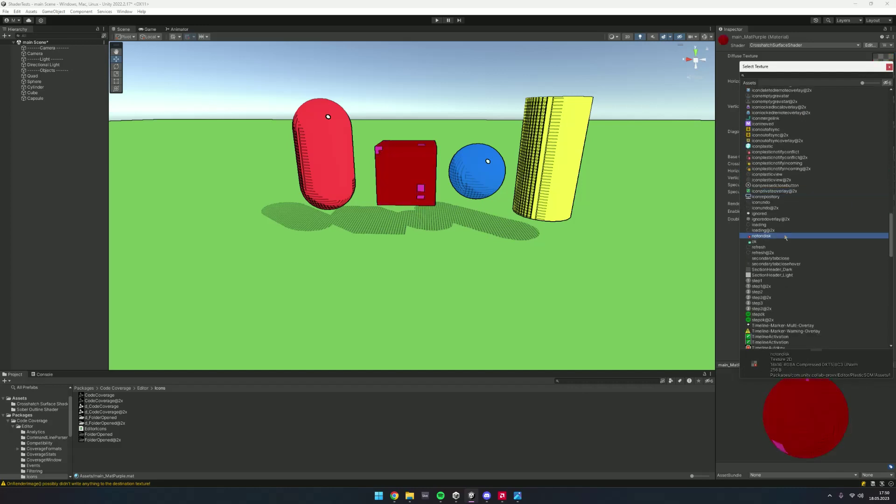
- Try further textures on main_MatPurple, ending with TimelineMarkerItem as its Diffuse Texture
{"action": "scroll", "coordinate": [786, 237], "scroll_direction": "down", "scroll_amount": 3}
{"action": "left_click", "coordinate": [786, 236]}
{"action": "scroll", "coordinate": [786, 237], "scroll_direction": "down", "scroll_amount": 3}
{"action": "scroll", "coordinate": [786, 237], "scroll_direction": "down", "scroll_amount": 3}
{"action": "left_click", "coordinate": [787, 236]}
{"action": "scroll", "coordinate": [786, 237], "scroll_direction": "down", "scroll_amount": 3}
{"action": "left_click", "coordinate": [786, 236]}
{"action": "scroll", "coordinate": [786, 236], "scroll_direction": "down", "scroll_amount": 3}
{"action": "scroll", "coordinate": [786, 236], "scroll_direction": "down", "scroll_amount": 3}
{"action": "left_click", "coordinate": [786, 236]}
{"action": "scroll", "coordinate": [785, 237], "scroll_direction": "down", "scroll_amount": 5}
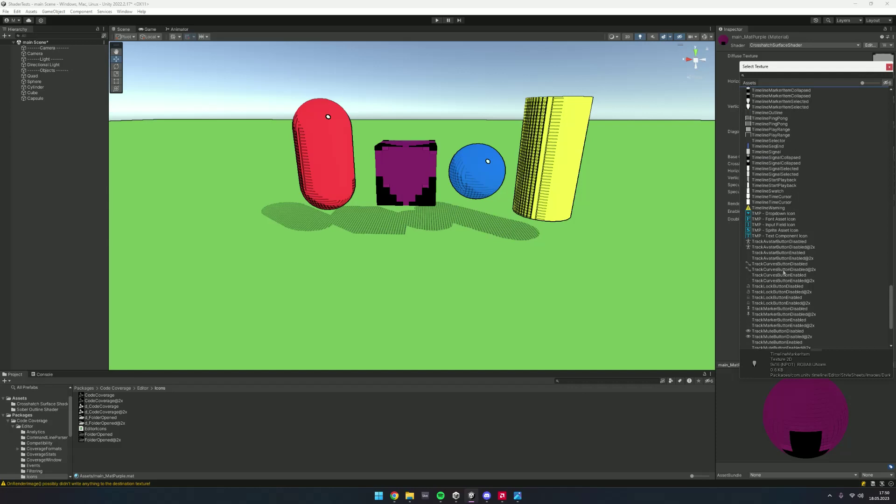
- Try TrackRecordButtonEnabled@2x on the cube, then assign Default-Checker as main_MatPurple's Diffuse Texture
{"action": "scroll", "coordinate": [784, 273], "scroll_direction": "down", "scroll_amount": 5}
{"action": "left_click", "coordinate": [788, 273]}
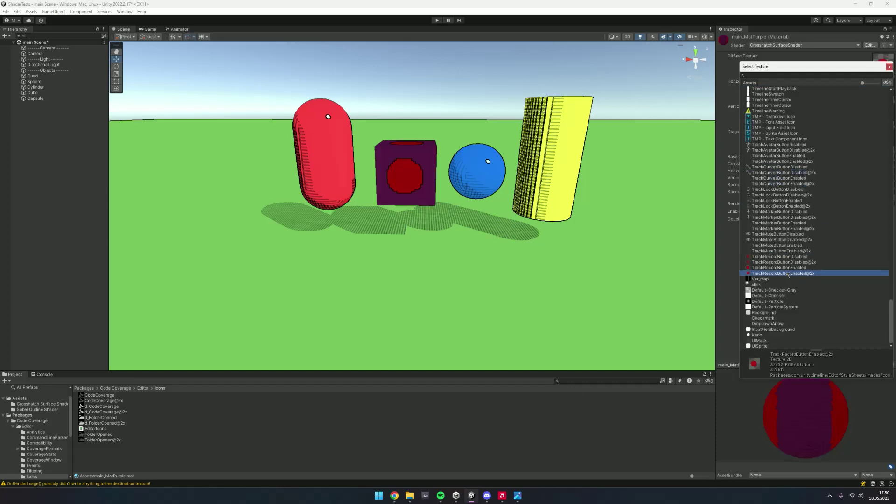
{"action": "left_click", "coordinate": [783, 284]}
{"action": "left_click", "coordinate": [784, 296]}
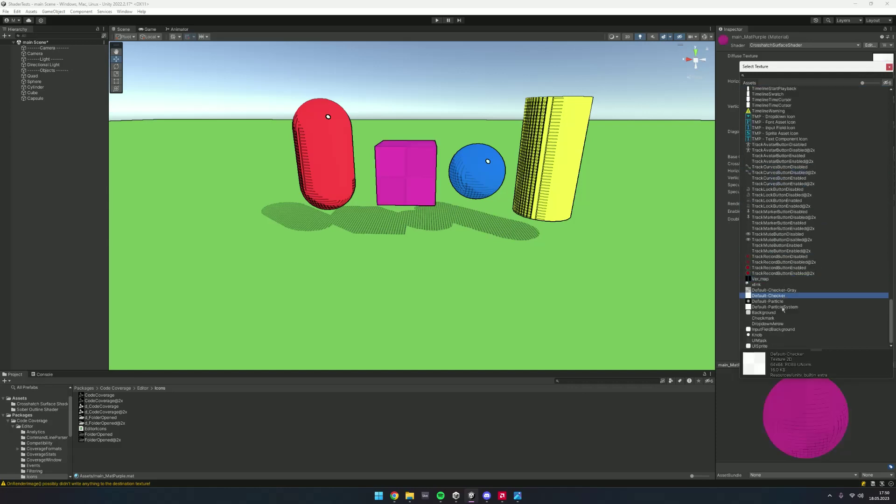
{"action": "double_click", "coordinate": [778, 297]}
- Raise main_MatPurple's Vertical Crosshatch value to about 0.5
{"action": "key", "text": "w"}
{"action": "key", "text": "a"}
{"action": "right_click_drag", "start_coordinate": [474, 177], "coordinate": [500, 174]}
{"action": "key", "text": "s"}
{"action": "key", "text": "d"}
{"action": "left_click", "coordinate": [797, 178]}
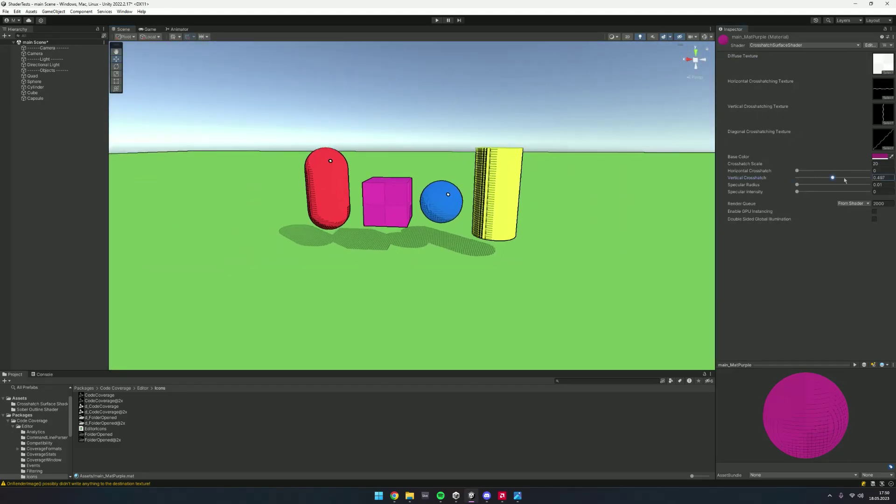
{"action": "mouse_move", "coordinate": [797, 185]}
{"action": "left_mouse_down"}
{"action": "mouse_move", "coordinate": [862, 185]}
{"action": "mouse_move", "coordinate": [789, 171]}
{"action": "mouse_move", "coordinate": [859, 172]}
{"action": "mouse_move", "coordinate": [838, 185]}
{"action": "mouse_move", "coordinate": [794, 185]}
{"action": "mouse_move", "coordinate": [834, 178]}
{"action": "left_mouse_up"}
- Move the blue sphere up and sideways so that it hovers just above the purple cube
{"action": "right_click_drag", "start_coordinate": [514, 146], "coordinate": [440, 145]}
{"action": "left_click_drag", "start_coordinate": [440, 144], "coordinate": [434, 191], "text": "alt"}
{"action": "left_click", "coordinate": [356, 222]}
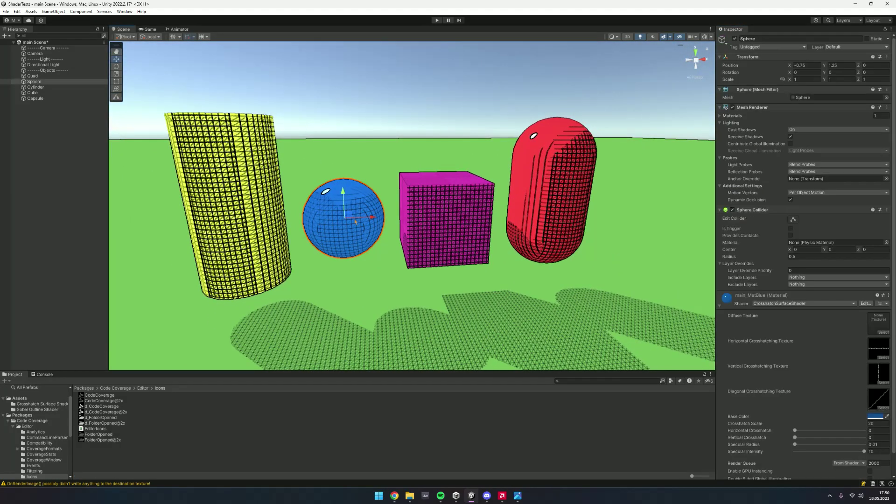
{"action": "left_click_drag", "start_coordinate": [350, 224], "coordinate": [710, 217], "text": "alt"}
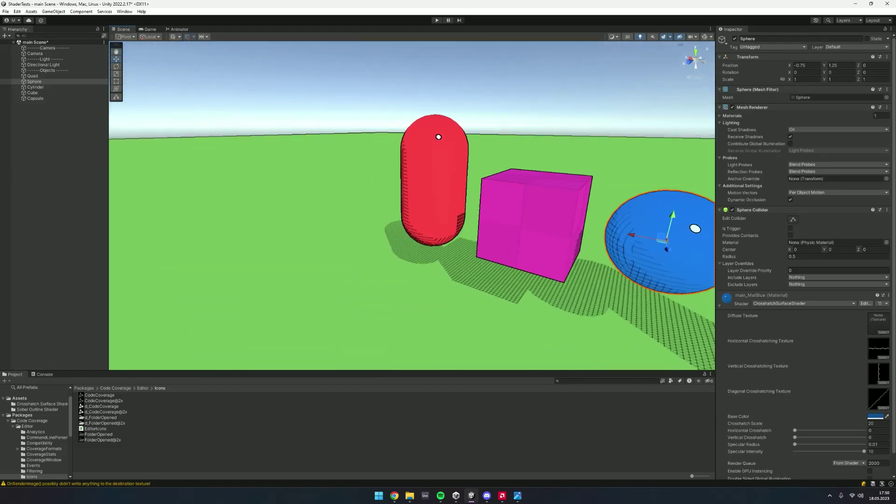
{"action": "left_click_drag", "start_coordinate": [659, 244], "coordinate": [549, 105]}
{"action": "right_click_drag", "start_coordinate": [549, 104], "coordinate": [537, 133]}
{"action": "key", "text": "s"}
{"action": "key", "text": "w"}
{"action": "left_click_drag", "start_coordinate": [513, 170], "coordinate": [529, 168]}
{"action": "key", "text": "s"}
{"action": "right_click_drag", "start_coordinate": [530, 168], "coordinate": [595, 170]}
{"action": "key", "text": "a"}
- Set the Outline Thickness of the Camera's Sobel Outline Post Processing script to about 0.0008 and view the objects' outlines up close
{"action": "left_click", "coordinate": [43, 64]}
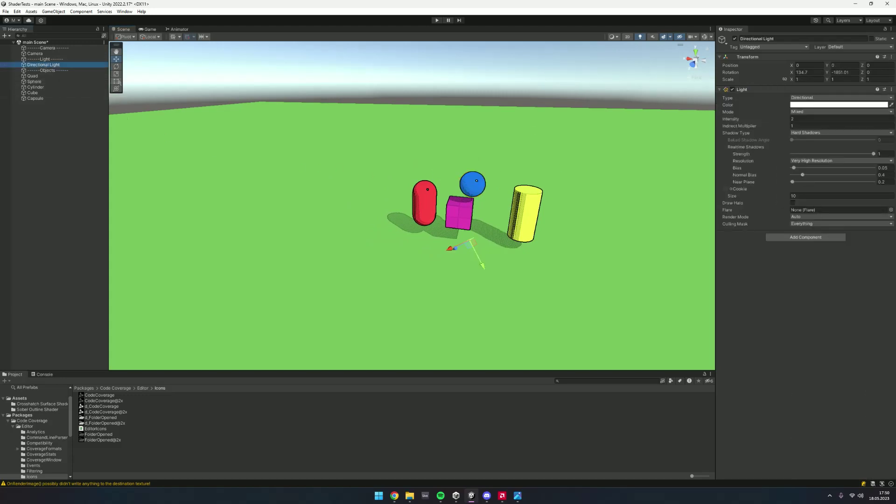
{"action": "left_click", "coordinate": [57, 54]}
{"action": "left_click", "coordinate": [776, 253]}
{"action": "left_click_drag", "start_coordinate": [812, 276], "coordinate": [894, 276]}
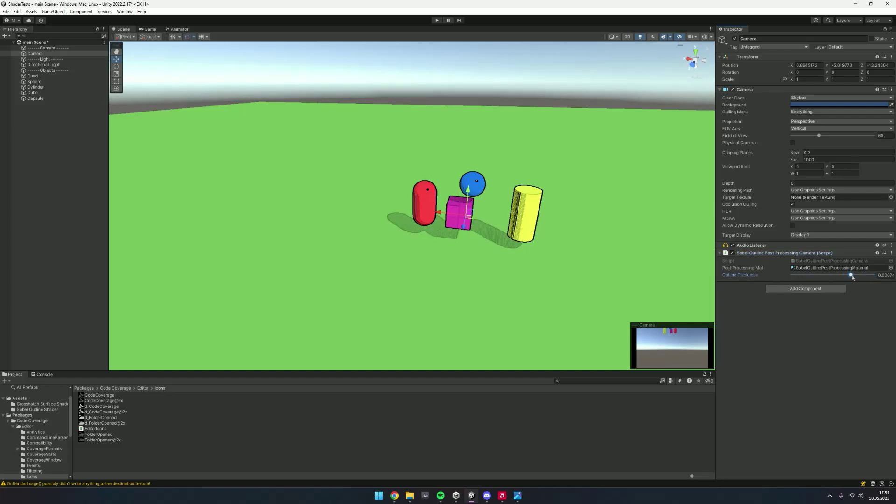
{"action": "key", "text": "s"}
{"action": "right_click_drag", "start_coordinate": [486, 200], "coordinate": [391, 223]}
{"action": "key", "text": "w"}
{"action": "key", "text": "w"}
{"action": "key", "text": "a"}
{"action": "key", "text": "s"}
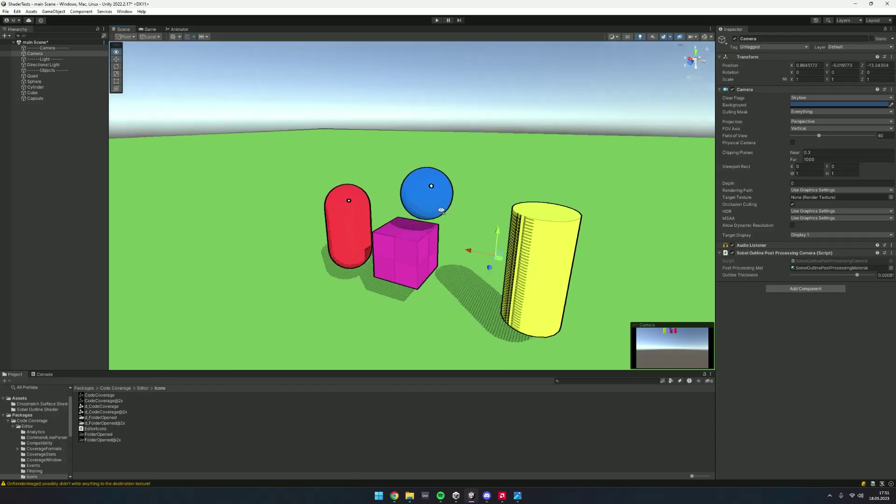